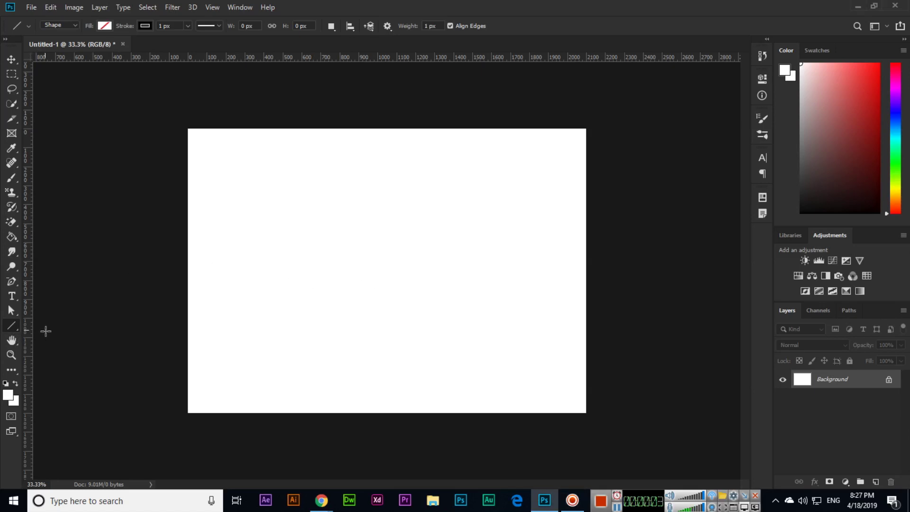
Switch from the Line tool to the Custom Shape tool
{"action": "right_click", "coordinate": [10, 328]}
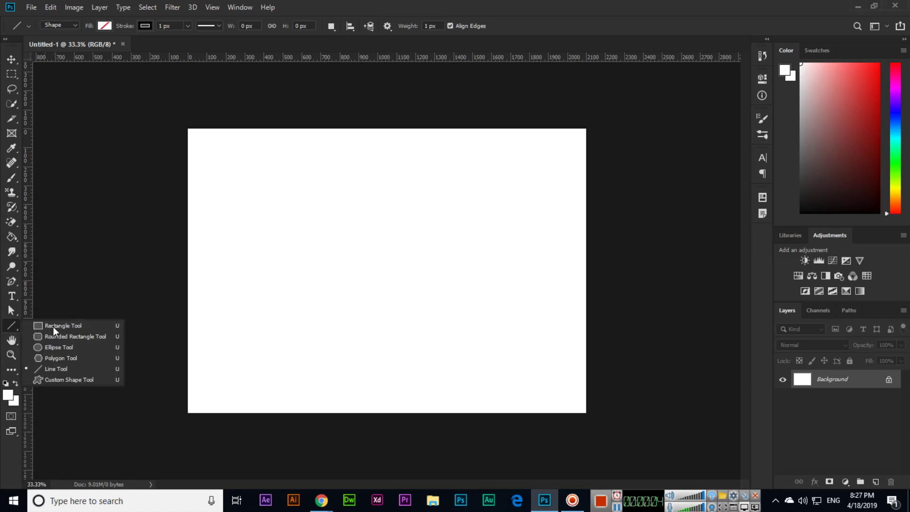
{"action": "left_click", "coordinate": [67, 379]}
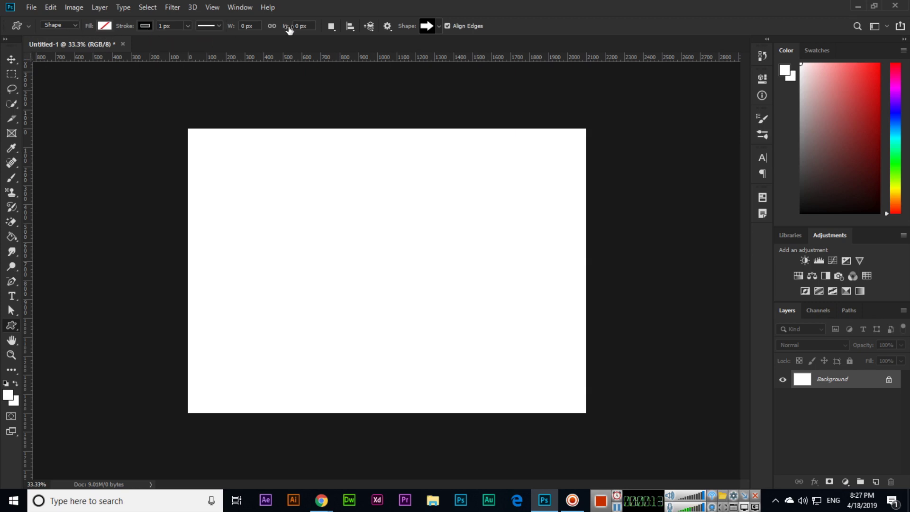
Enlarge the custom shape picker and load the All shape set into it
{"action": "left_click", "coordinate": [443, 25]}
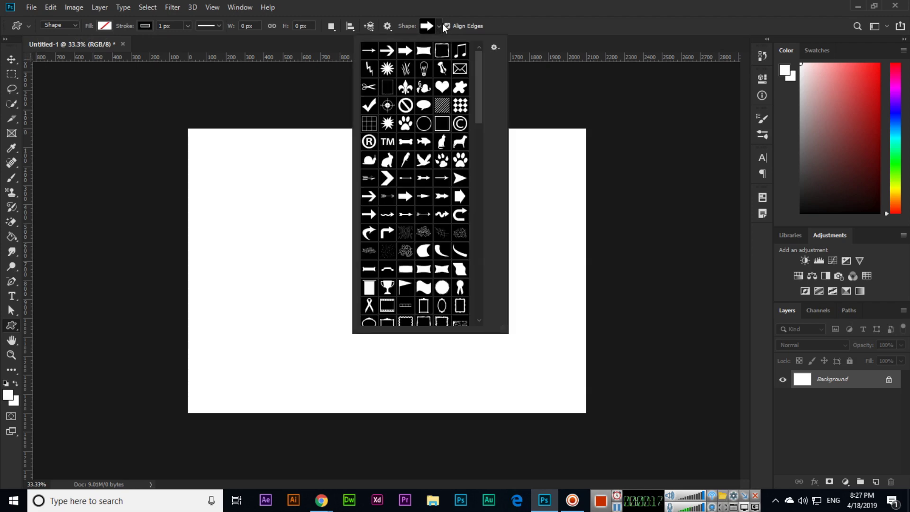
{"action": "left_click_drag", "start_coordinate": [479, 101], "coordinate": [483, 295]}
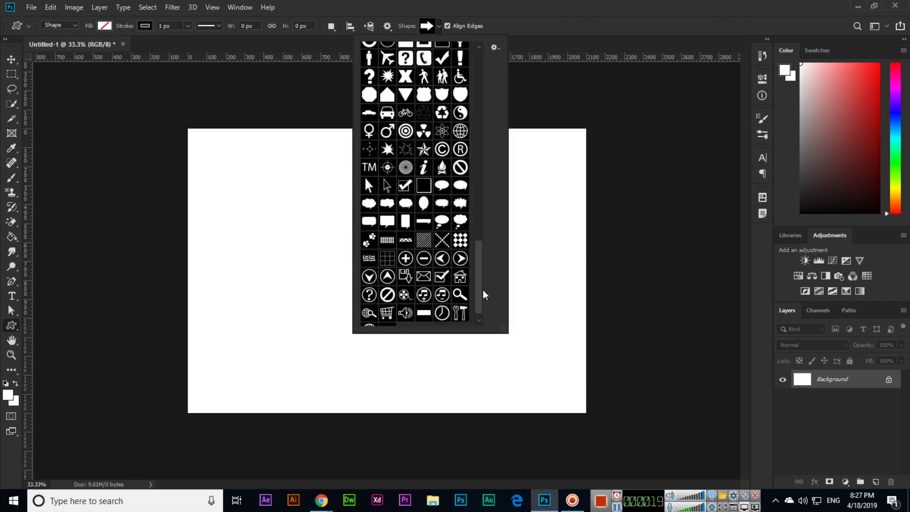
{"action": "left_click_drag", "start_coordinate": [503, 331], "coordinate": [628, 439]}
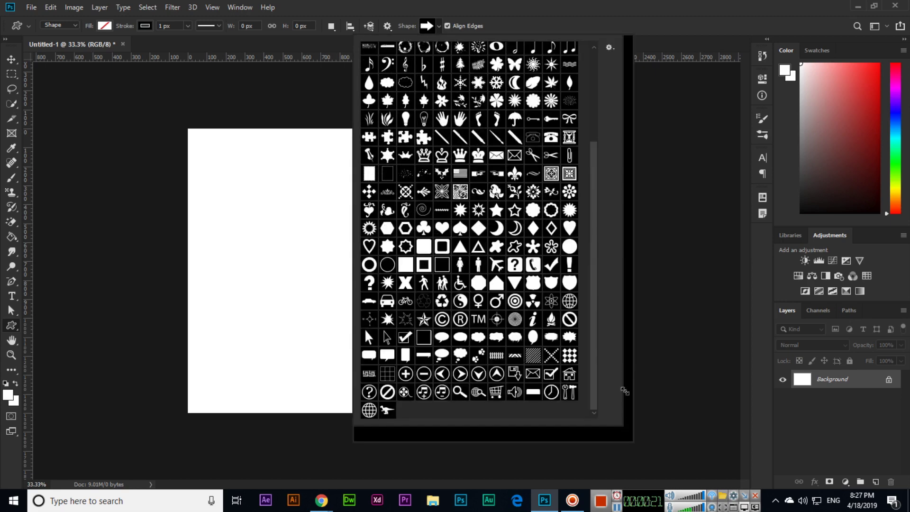
{"action": "scroll", "coordinate": [606, 254], "scroll_direction": "up", "scroll_amount": 10}
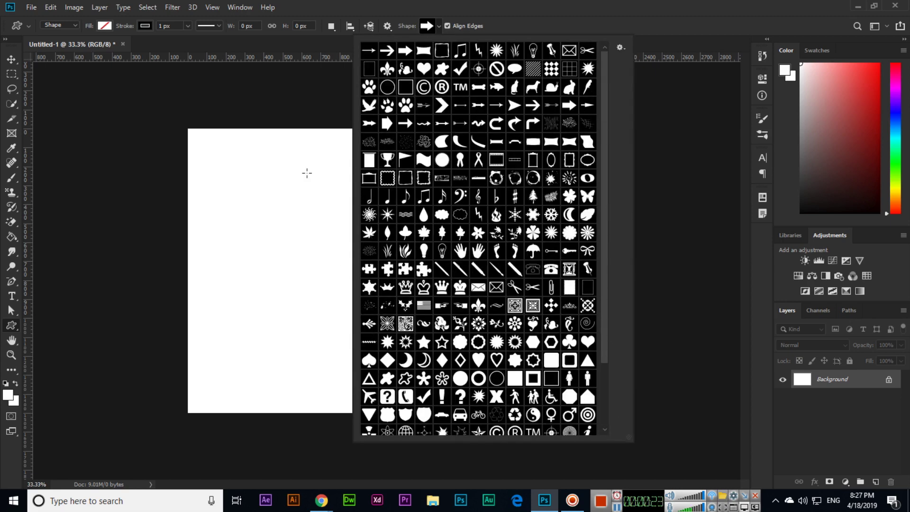
{"action": "left_click", "coordinate": [621, 48]}
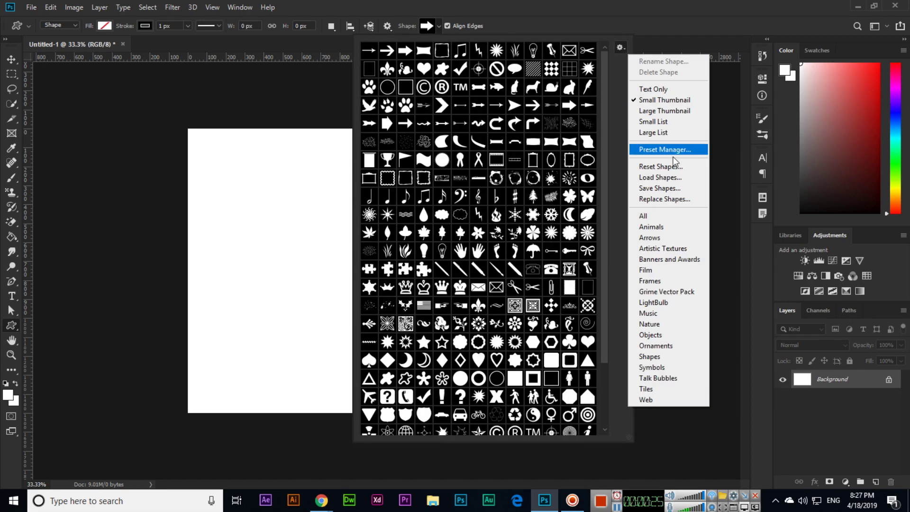
{"action": "left_click", "coordinate": [643, 216]}
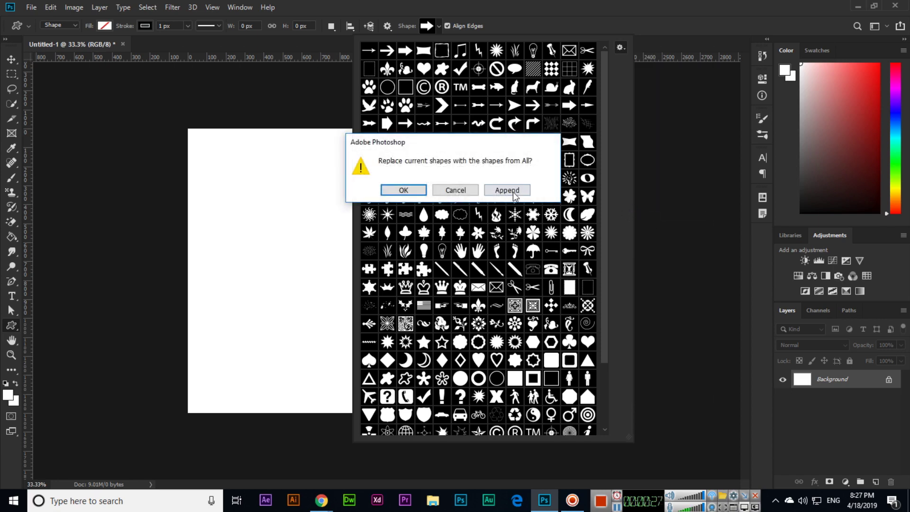
{"action": "key", "text": "Return"}
Scroll through the full shape library to locate the envelope shape
{"action": "left_click_drag", "start_coordinate": [605, 189], "coordinate": [601, 135]}
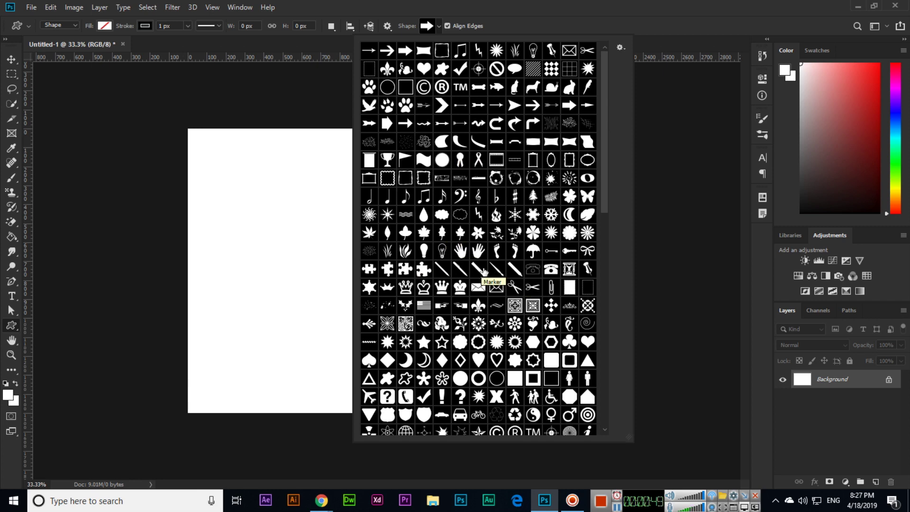
{"action": "scroll", "coordinate": [484, 271], "scroll_direction": "down", "scroll_amount": 2}
{"action": "scroll", "coordinate": [484, 272], "scroll_direction": "down", "scroll_amount": 3}
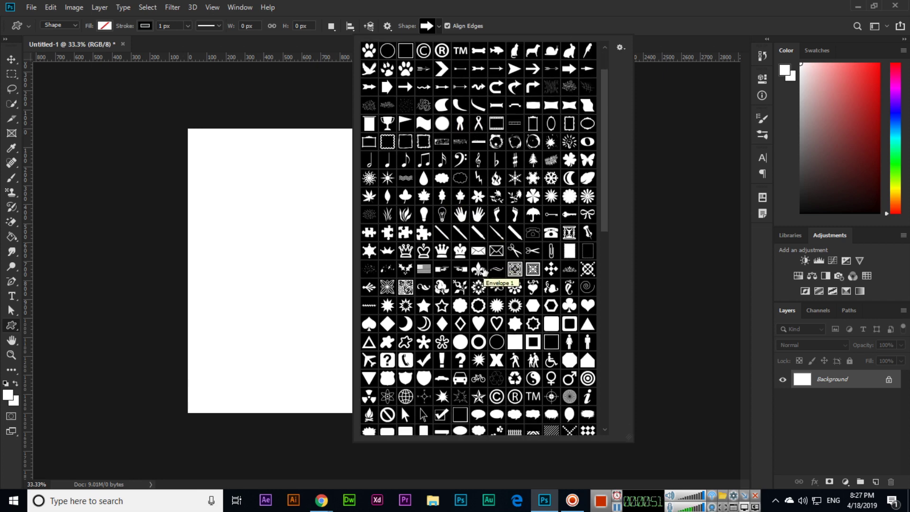
{"action": "scroll", "coordinate": [484, 271], "scroll_direction": "down", "scroll_amount": 6}
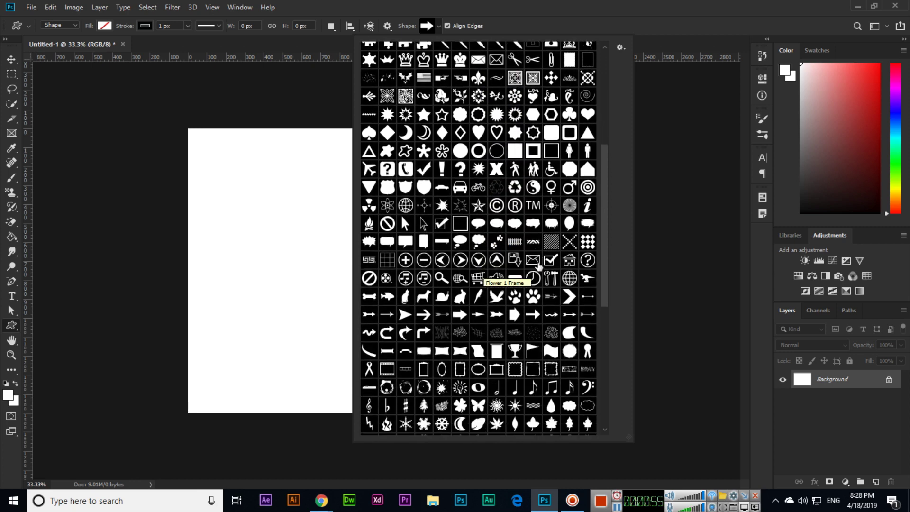
{"action": "scroll", "coordinate": [479, 276], "scroll_direction": "down", "scroll_amount": 3}
{"action": "left_click_drag", "start_coordinate": [604, 298], "coordinate": [608, 410]}
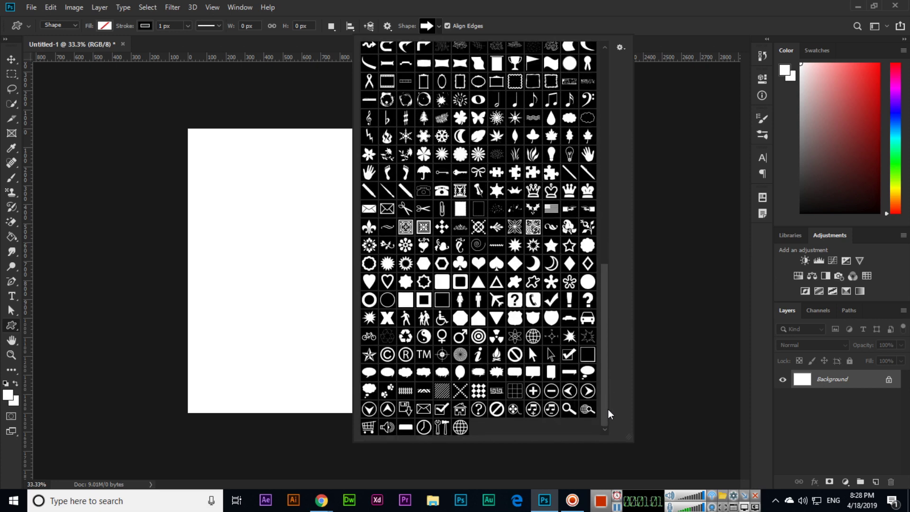
{"action": "scroll", "coordinate": [608, 406], "scroll_direction": "up", "scroll_amount": 1}
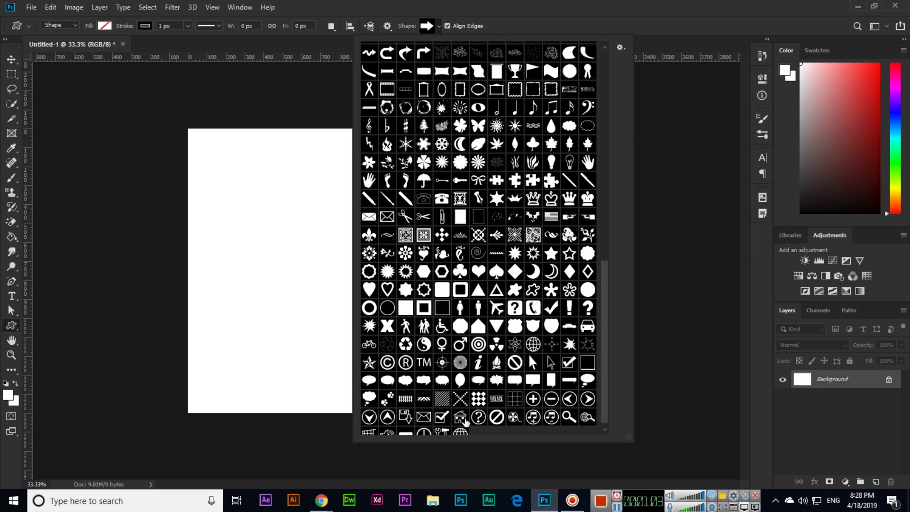
Draw the envelope on the left of the canvas, fill it red, and nudge it up-right
{"action": "left_click", "coordinate": [426, 419]}
{"action": "left_click", "coordinate": [612, 7]}
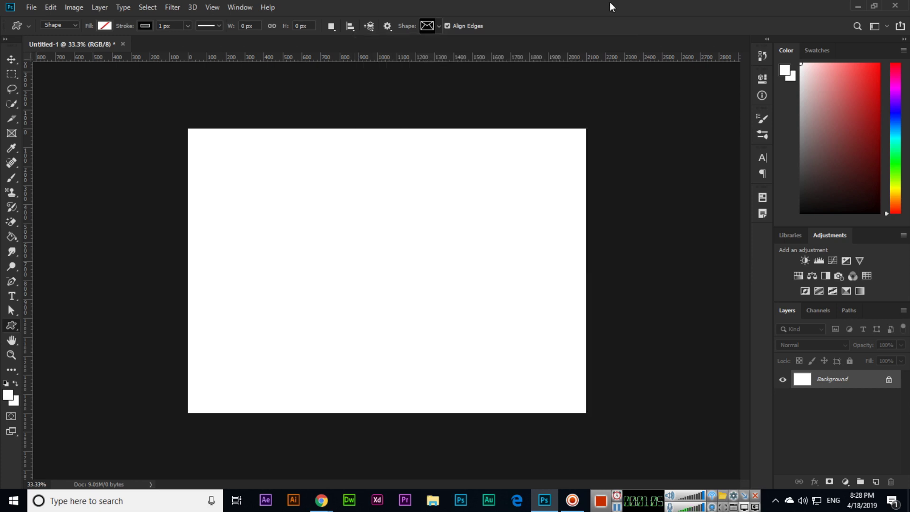
{"action": "left_click_drag", "start_coordinate": [219, 255], "coordinate": [259, 286]}
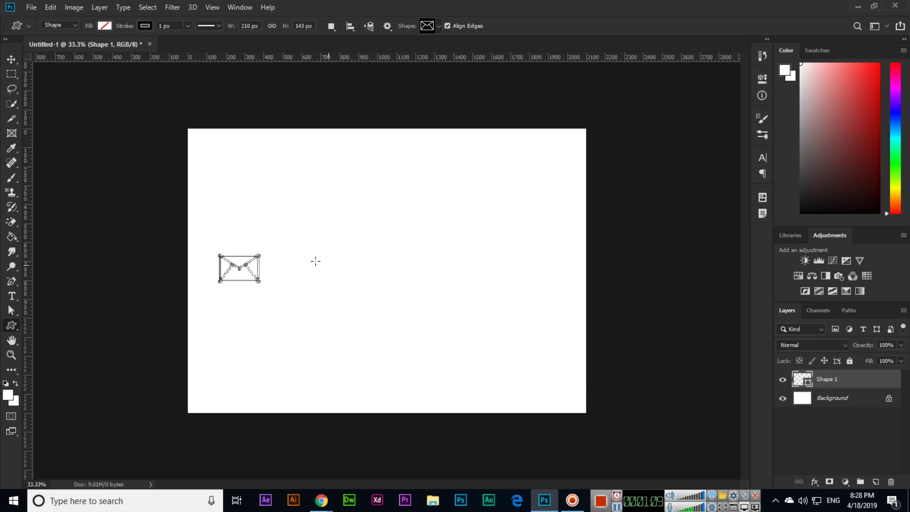
{"action": "left_click", "coordinate": [104, 26]}
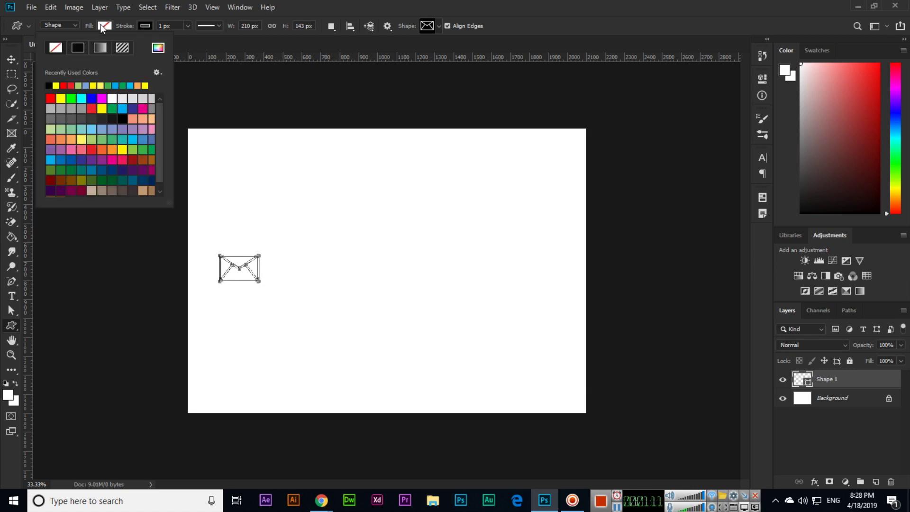
{"action": "left_click", "coordinate": [91, 107]}
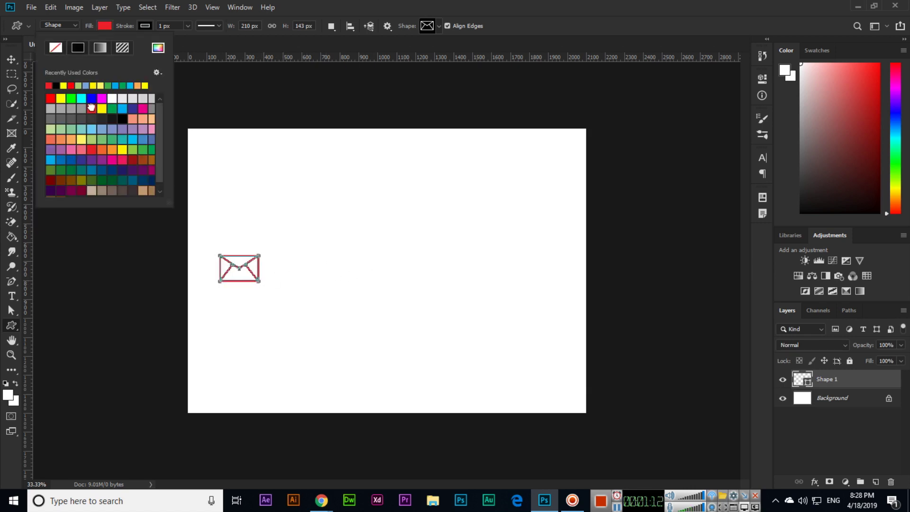
{"action": "left_click", "coordinate": [466, 5]}
{"action": "left_click", "coordinate": [11, 59]}
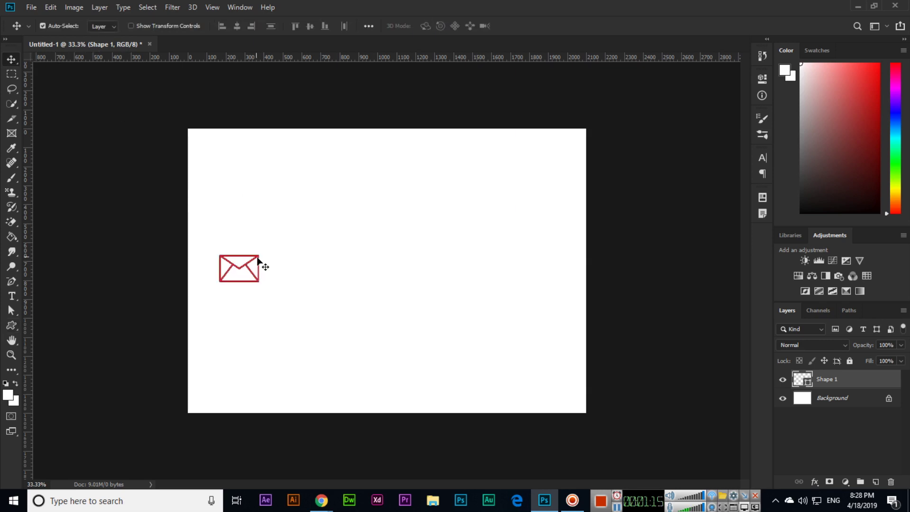
{"action": "left_click_drag", "start_coordinate": [261, 268], "coordinate": [293, 243]}
Set the envelope's stroke width to 5 px and its stroke colour to none
{"action": "left_click", "coordinate": [11, 325]}
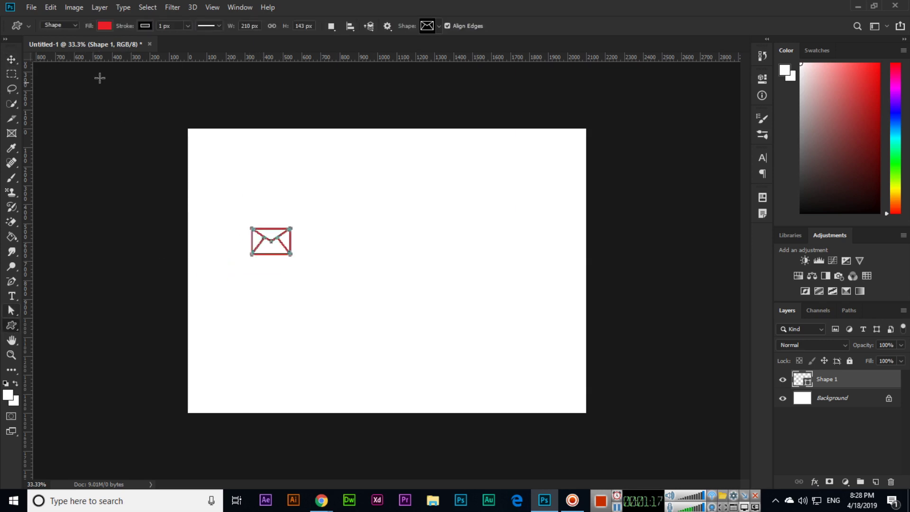
{"action": "type", "text": "5"}
{"action": "key", "text": "Return"}
{"action": "left_click", "coordinate": [145, 26]}
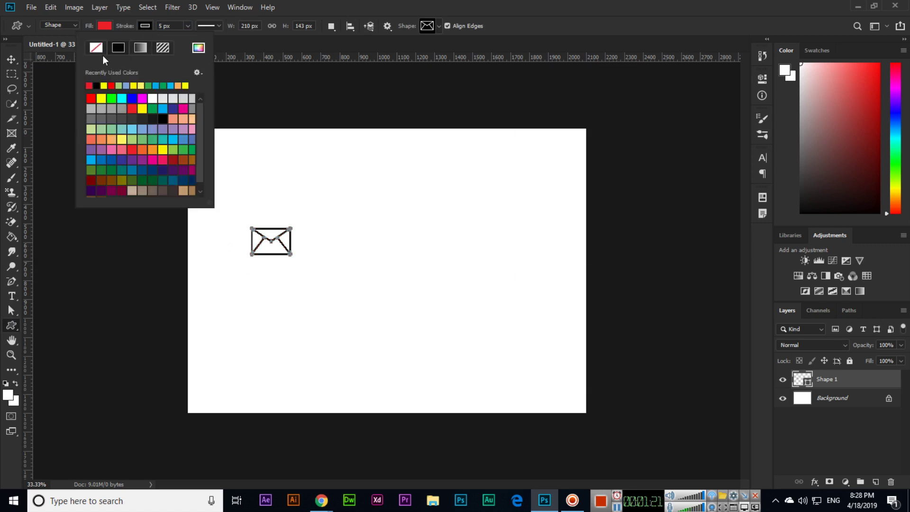
{"action": "left_click", "coordinate": [98, 46]}
{"action": "left_click", "coordinate": [12, 58]}
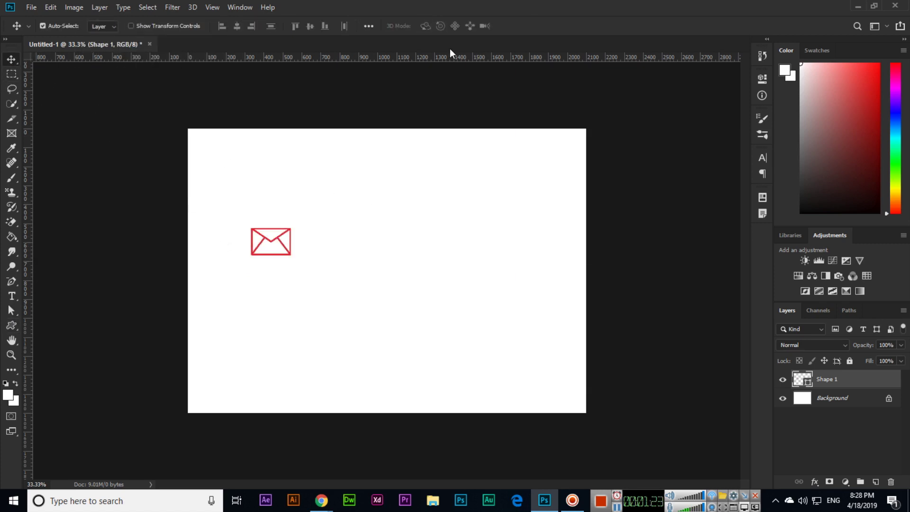
{"action": "left_click", "coordinate": [11, 325]}
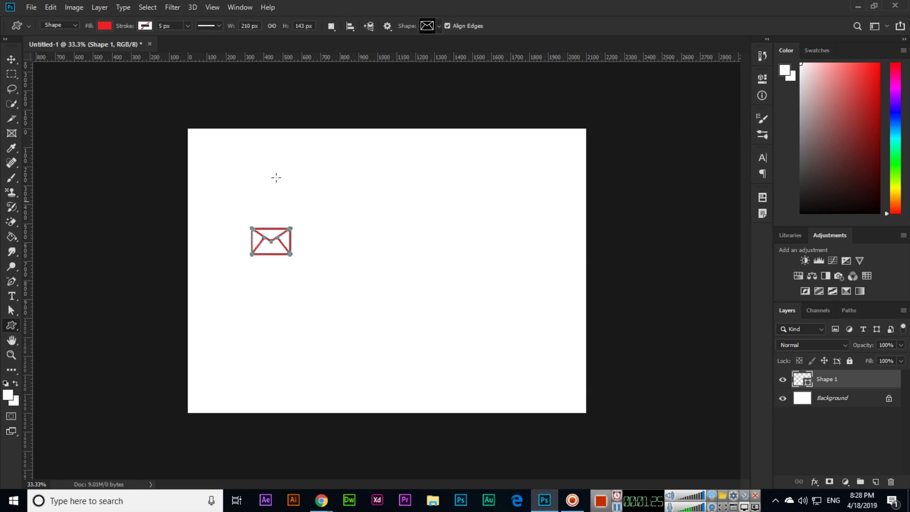
Choose the pine tree from the custom shape picker
{"action": "left_click", "coordinate": [438, 26]}
{"action": "scroll", "coordinate": [465, 363], "scroll_direction": "up", "scroll_amount": 3}
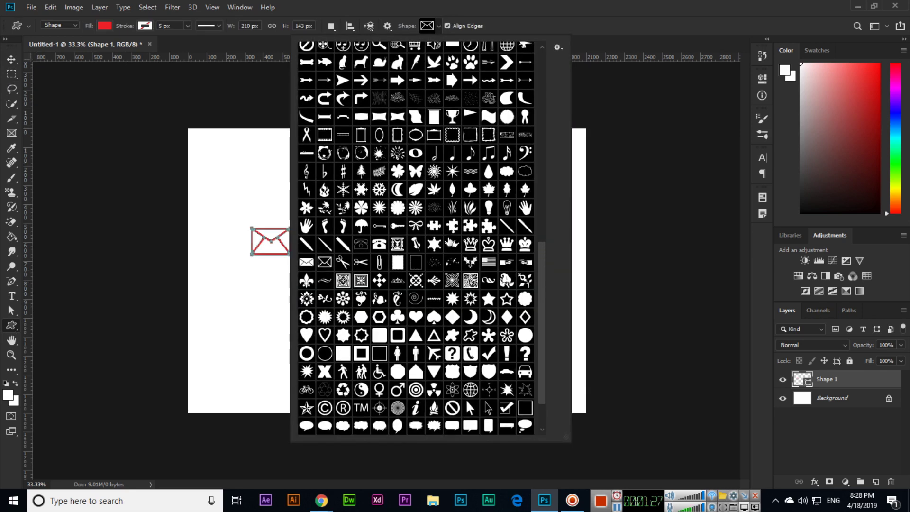
{"action": "double_click", "coordinate": [361, 170]}
Draw three trial trees right of the envelope, undoing each one
{"action": "left_click_drag", "start_coordinate": [426, 220], "coordinate": [547, 373]}
{"action": "key", "text": "ctrl+z"}
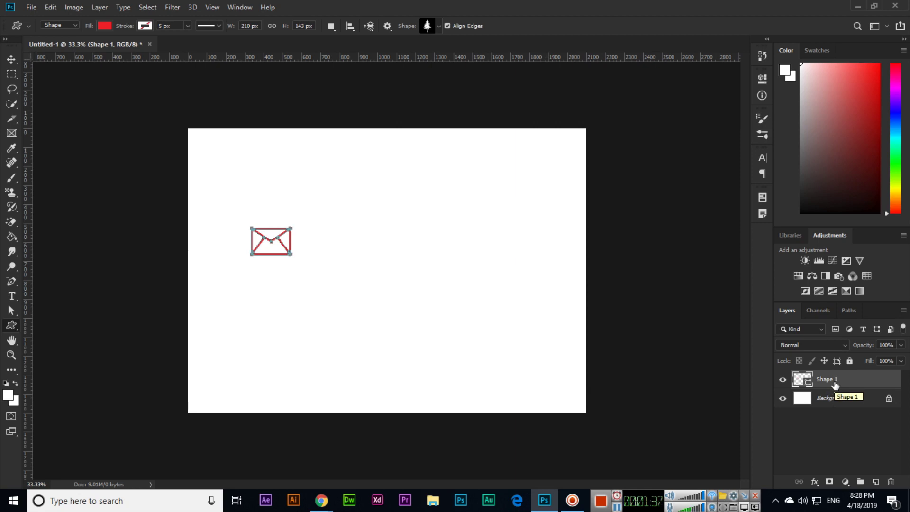
{"action": "left_click_drag", "start_coordinate": [374, 238], "coordinate": [479, 381]}
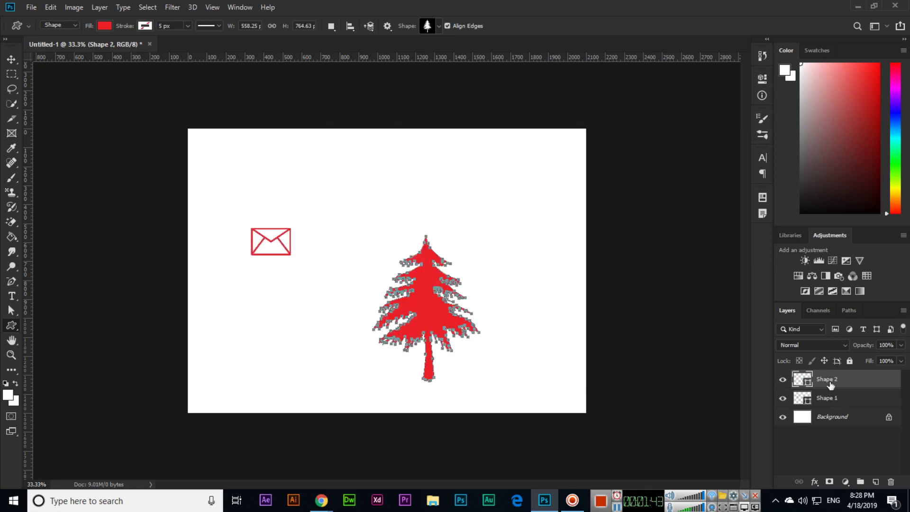
{"action": "key", "text": "ctrl+z"}
{"action": "left_click_drag", "start_coordinate": [401, 174], "coordinate": [522, 354]}
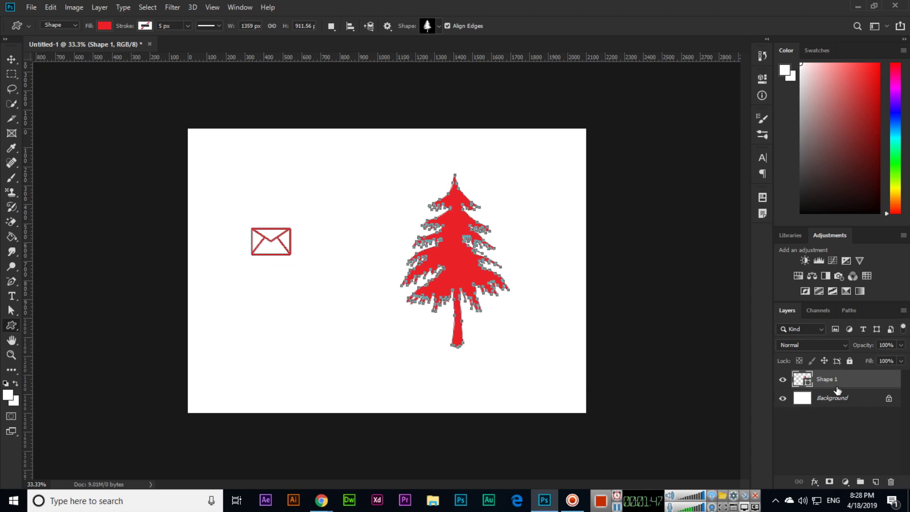
{"action": "key", "text": "ctrl+z"}
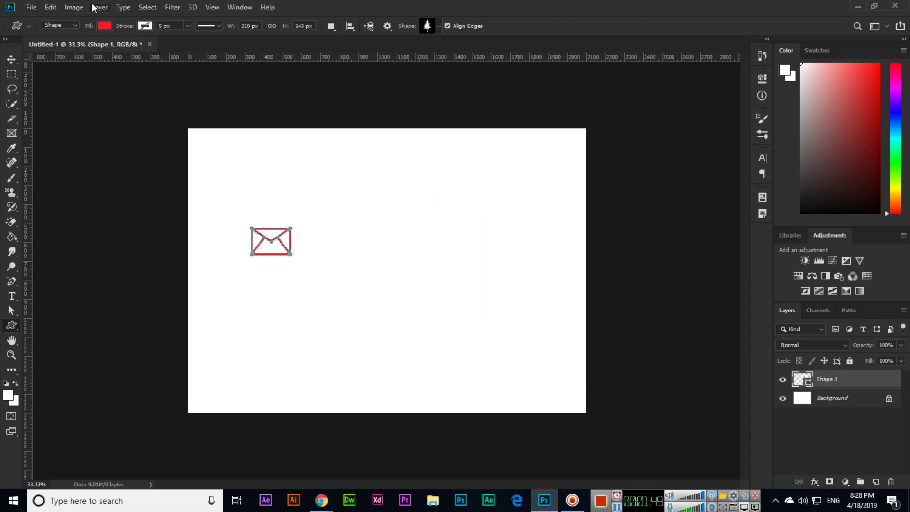
Add a new blank layer through Layer > New > Layer
{"action": "left_click", "coordinate": [99, 7]}
{"action": "mouse_move", "coordinate": [105, 18]}
{"action": "left_click", "coordinate": [232, 20]}
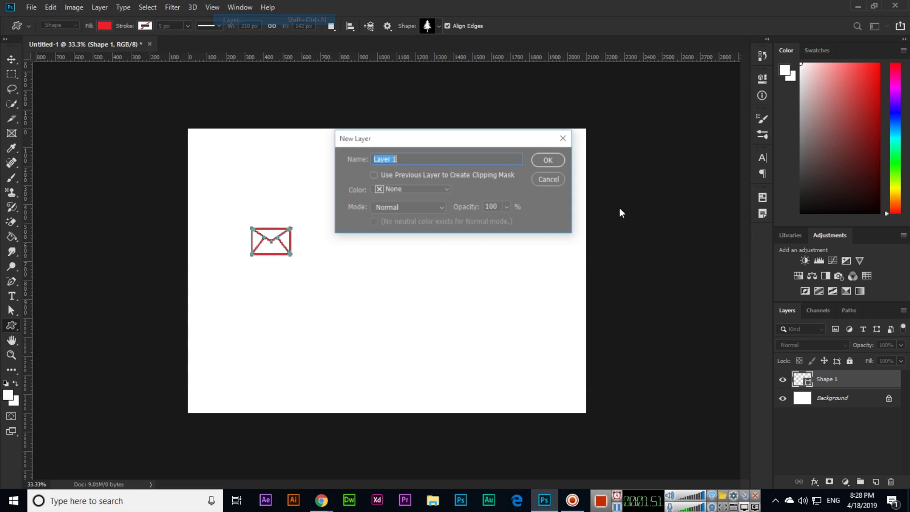
{"action": "left_click", "coordinate": [548, 160]}
Draw the pine tree, fill it dark green, and move it up-right of the envelope
{"action": "left_click_drag", "start_coordinate": [432, 252], "coordinate": [526, 395]}
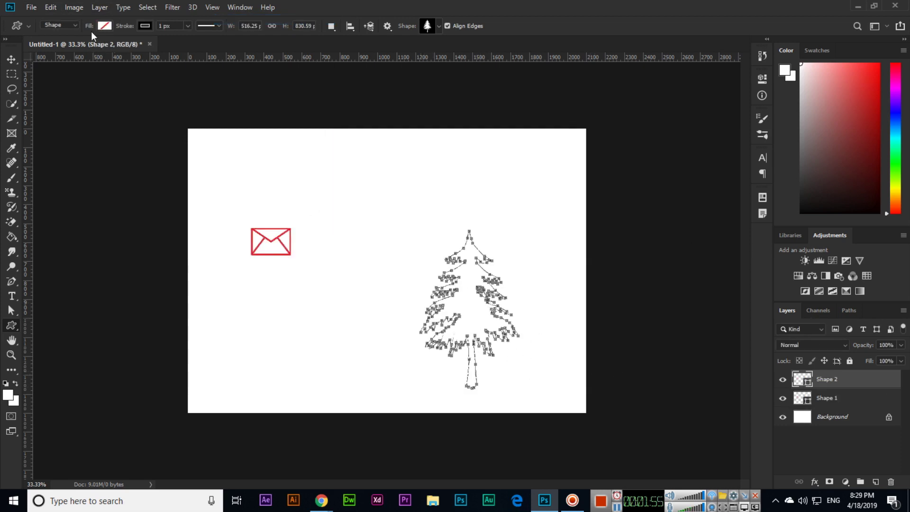
{"action": "left_click", "coordinate": [101, 26]}
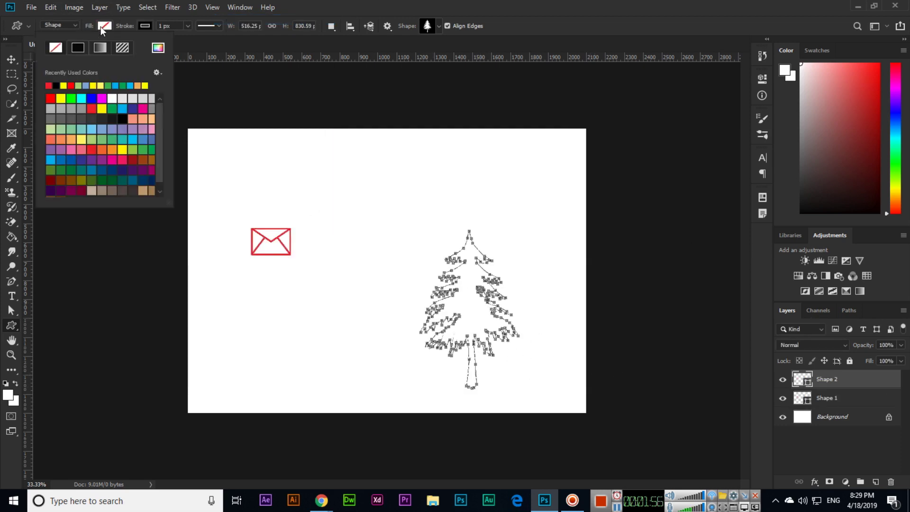
{"action": "left_click", "coordinate": [112, 179]}
{"action": "key", "text": "Escape"}
{"action": "key", "text": "v"}
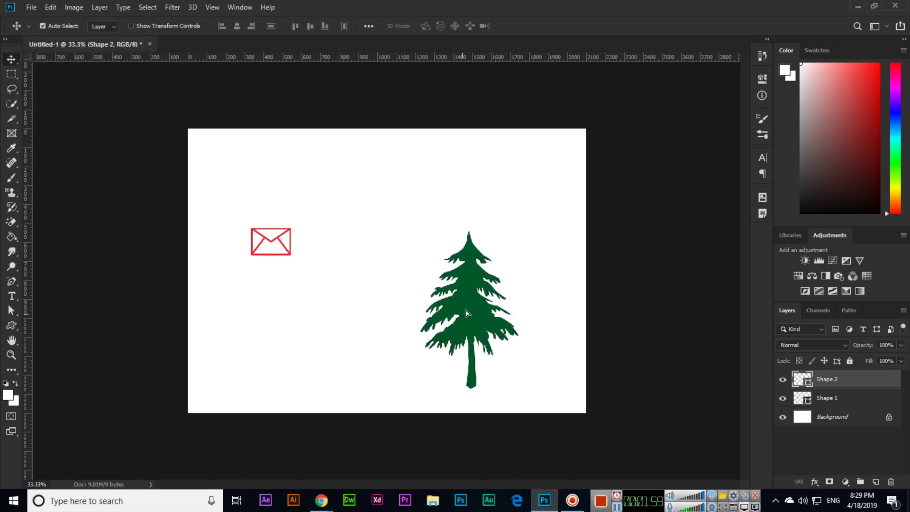
{"action": "left_click_drag", "start_coordinate": [466, 313], "coordinate": [507, 231]}
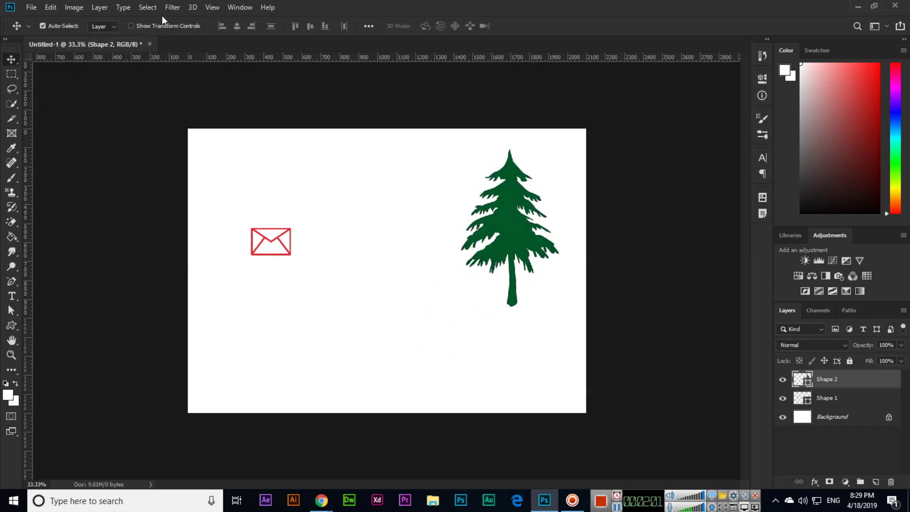
Return to the Custom Shape tool and pick the telephone from the shape picker
{"action": "left_click", "coordinate": [15, 329]}
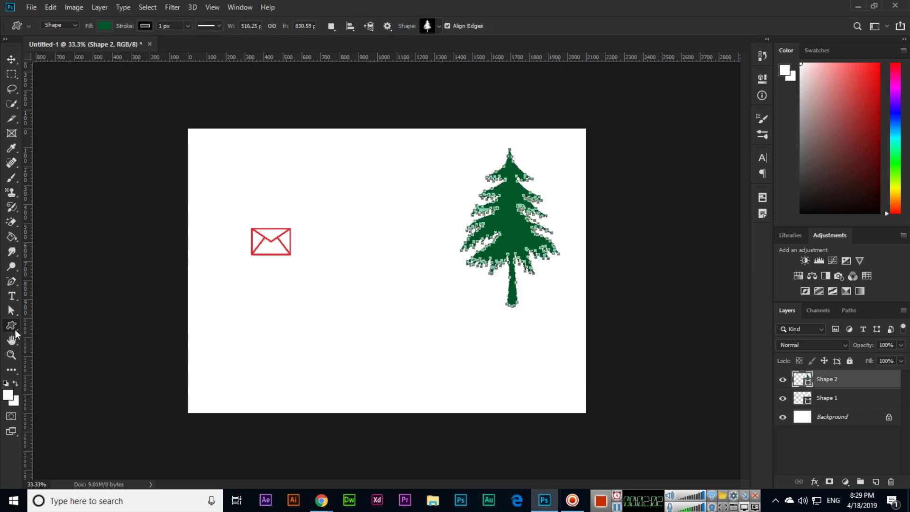
{"action": "left_click", "coordinate": [440, 26]}
{"action": "scroll", "coordinate": [465, 400], "scroll_direction": "up", "scroll_amount": 5}
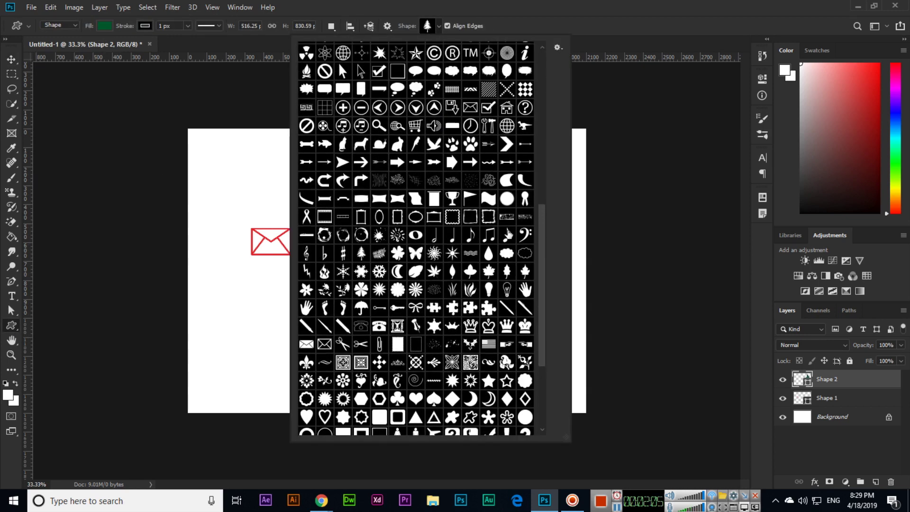
{"action": "scroll", "coordinate": [543, 242], "scroll_direction": "up", "scroll_amount": 5}
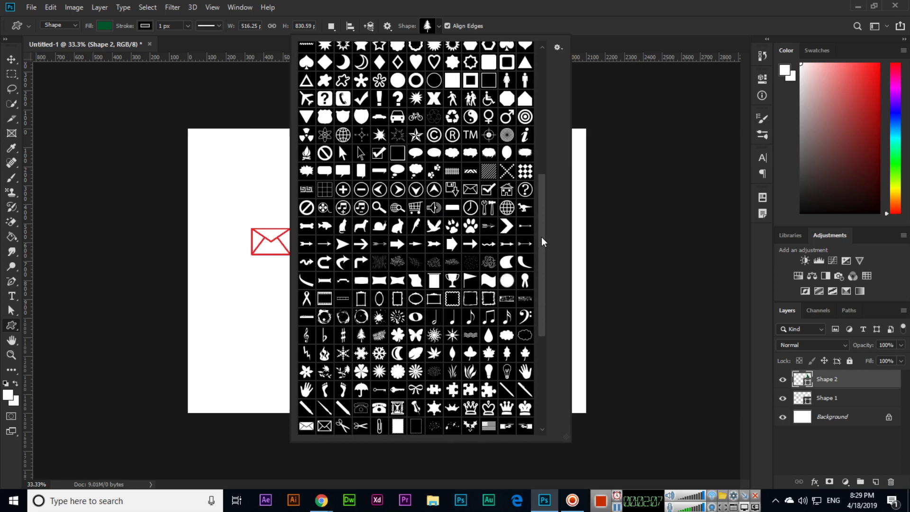
{"action": "scroll", "coordinate": [544, 242], "scroll_direction": "up", "scroll_amount": 6}
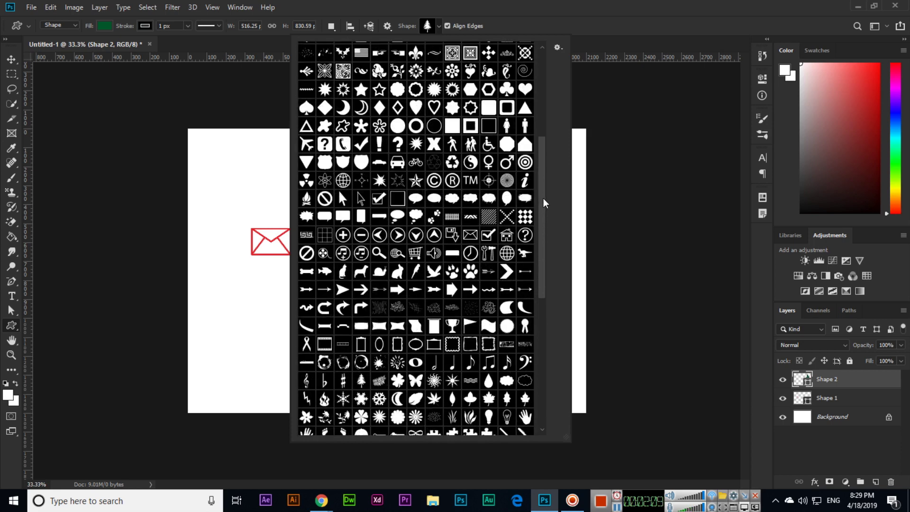
{"action": "scroll", "coordinate": [544, 192], "scroll_direction": "up", "scroll_amount": 2}
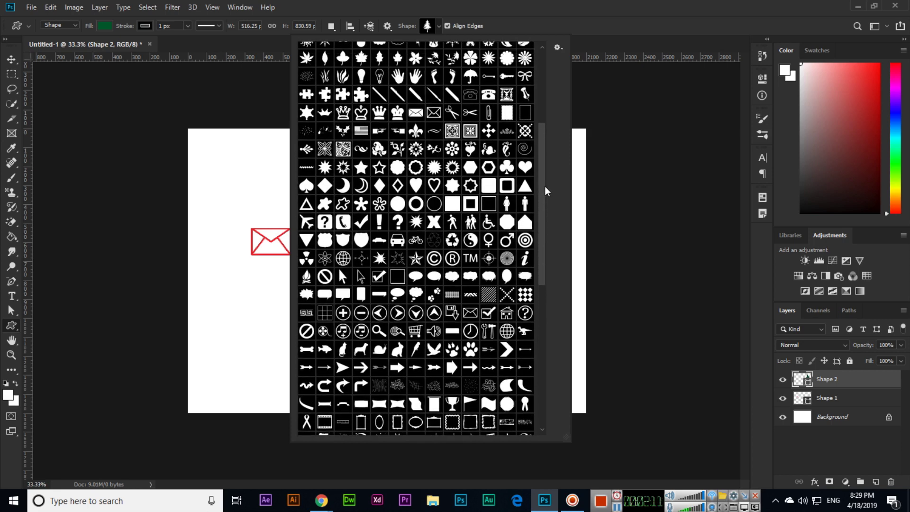
{"action": "left_click_drag", "start_coordinate": [540, 186], "coordinate": [541, 148]}
{"action": "left_click", "coordinate": [491, 198]}
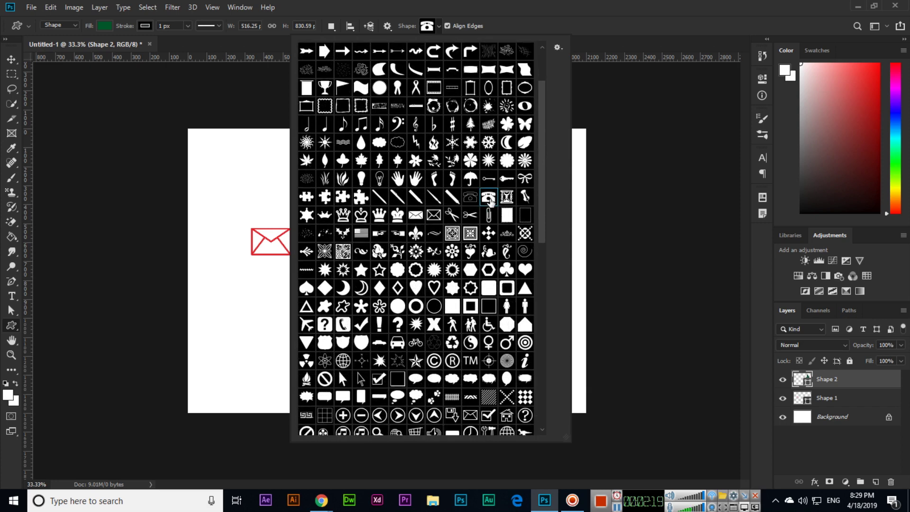
Close the shape picker and add a new layer with Ctrl+Shift+N
{"action": "key", "text": "Return"}
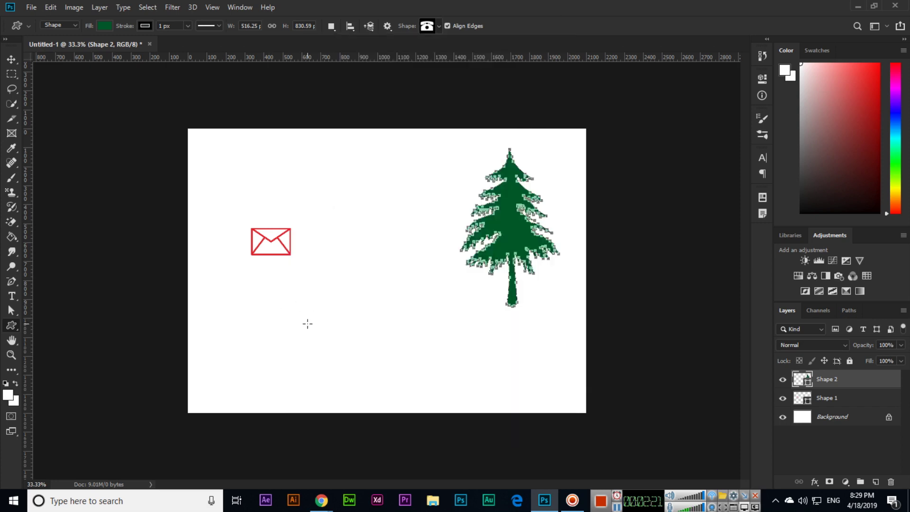
{"action": "key", "text": "ctrl+shift+n"}
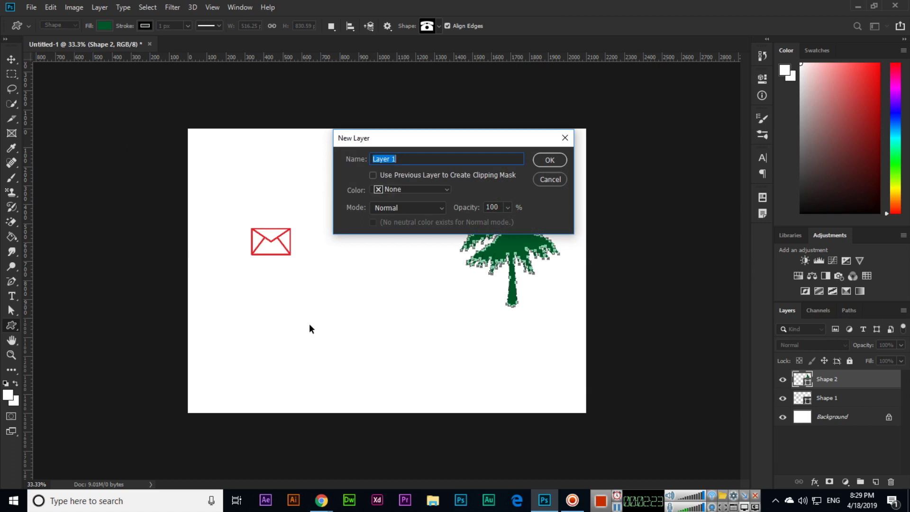
{"action": "key", "text": "Return"}
Draw the telephone, fill it orange, and move it to the top centre
{"action": "left_click_drag", "start_coordinate": [263, 327], "coordinate": [314, 362]}
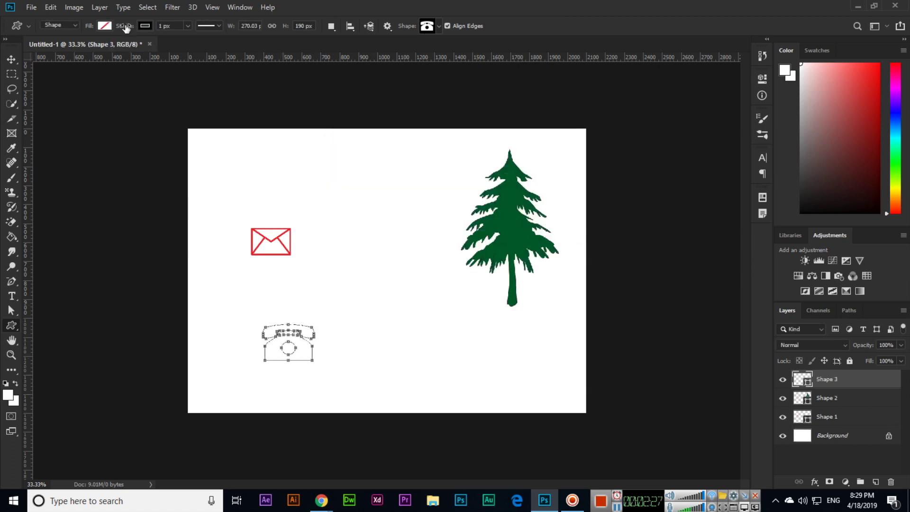
{"action": "left_click", "coordinate": [104, 25]}
{"action": "left_click", "coordinate": [118, 151]}
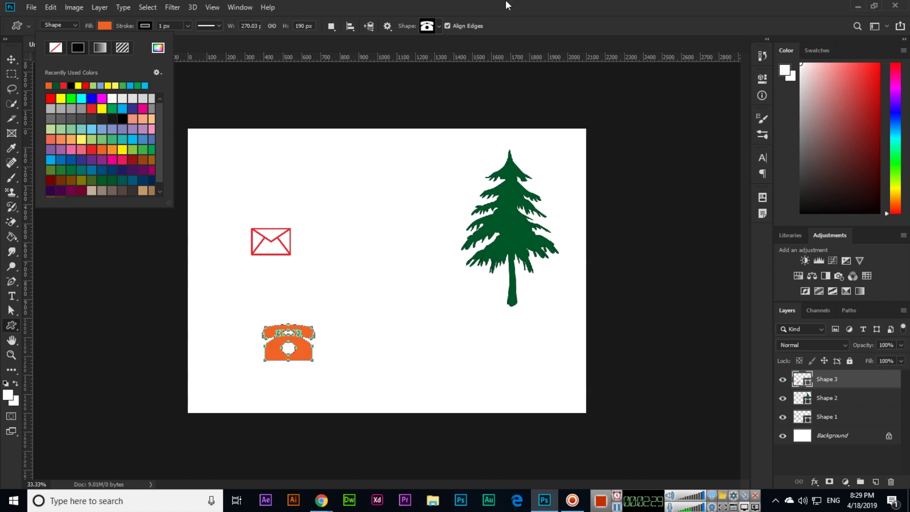
{"action": "left_click", "coordinate": [506, 5]}
{"action": "left_click", "coordinate": [11, 60]}
{"action": "left_click_drag", "start_coordinate": [235, 340], "coordinate": [433, 154]}
Choose the star custom shape and add a new layer for it
{"action": "left_click", "coordinate": [12, 326]}
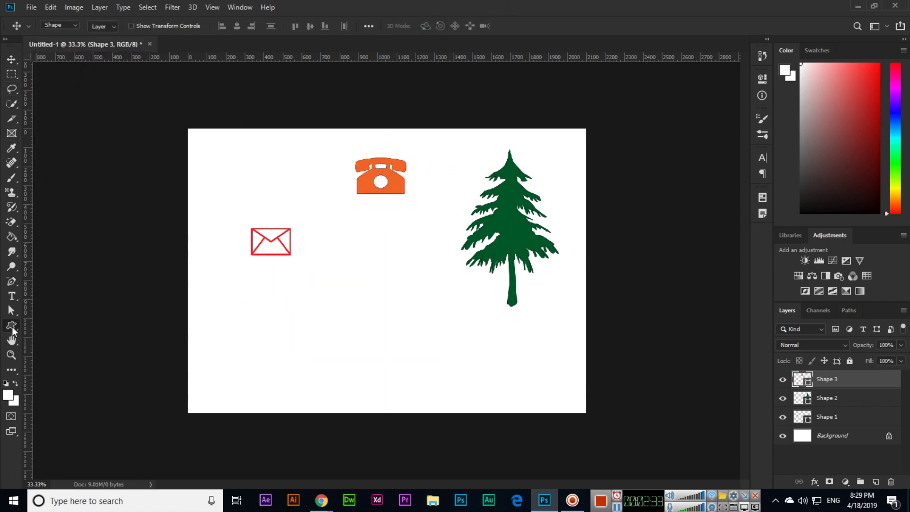
{"action": "left_click", "coordinate": [437, 27]}
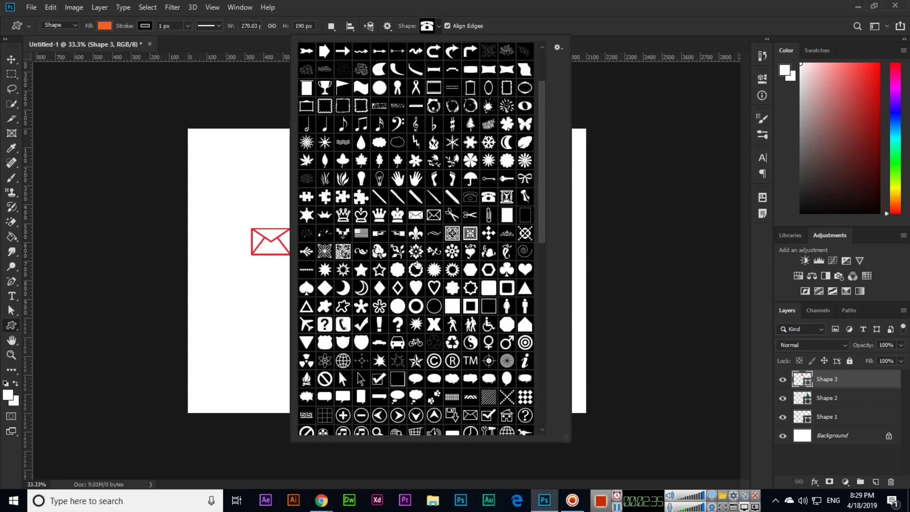
{"action": "scroll", "coordinate": [416, 266], "scroll_direction": "up", "scroll_amount": 2}
{"action": "left_click", "coordinate": [361, 306]}
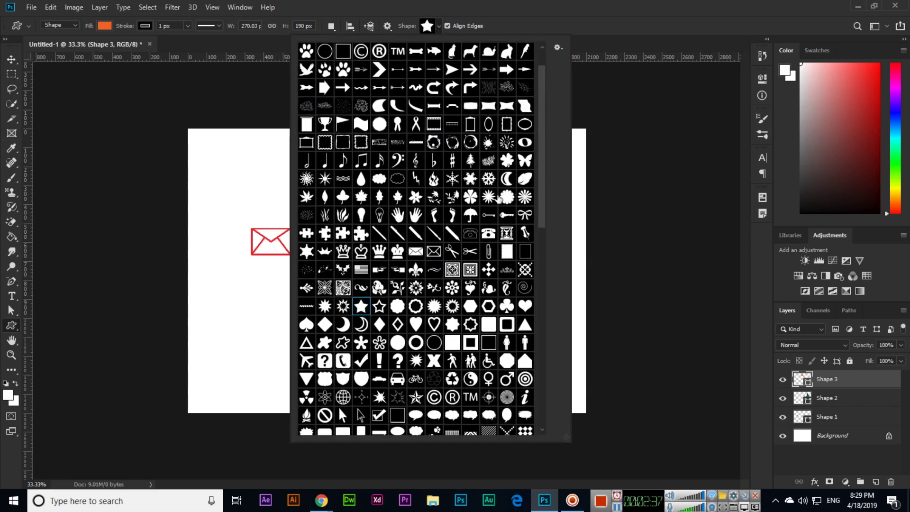
{"action": "key", "text": "Return"}
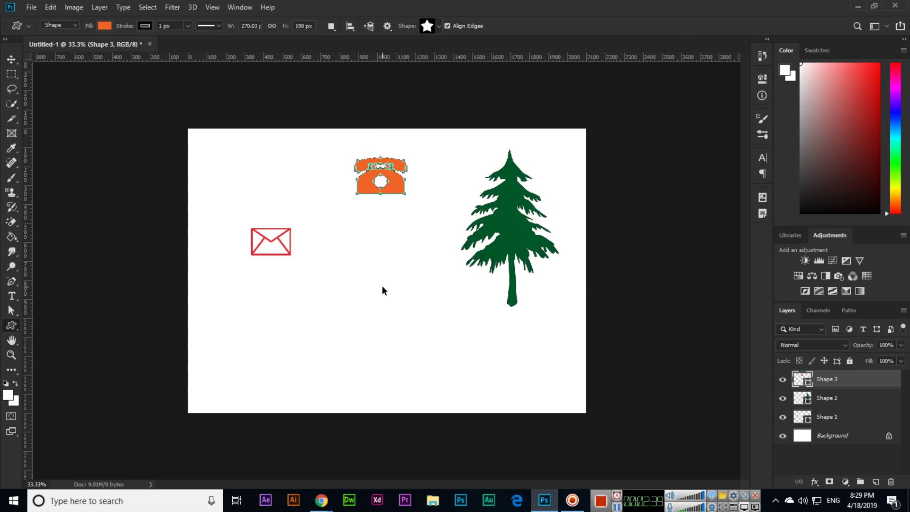
{"action": "key", "text": "ctrl+shift+n"}
{"action": "key", "text": "Return"}
Draw the star, fill it red, and move it up to the canvas centre
{"action": "left_click_drag", "start_coordinate": [354, 284], "coordinate": [444, 372]}
{"action": "left_click", "coordinate": [104, 27]}
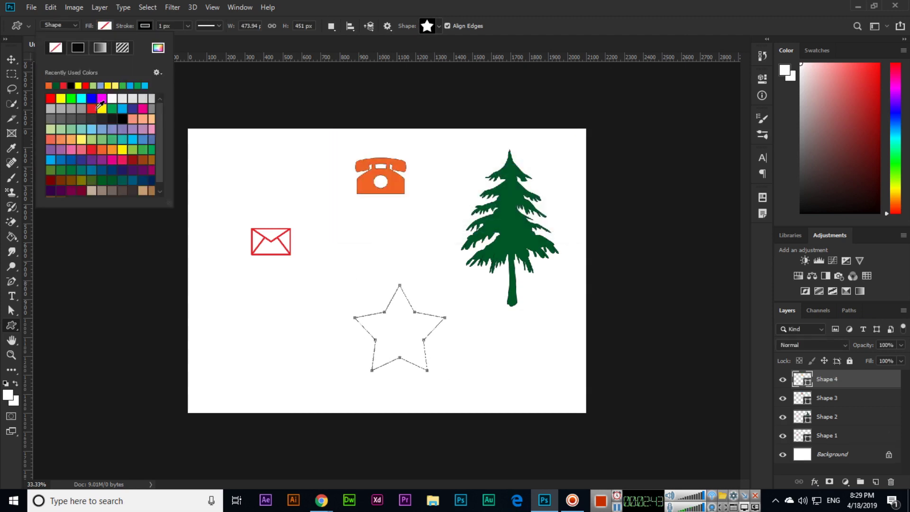
{"action": "double_click", "coordinate": [97, 108]}
{"action": "key", "text": "v"}
{"action": "left_click_drag", "start_coordinate": [401, 294], "coordinate": [408, 226]}
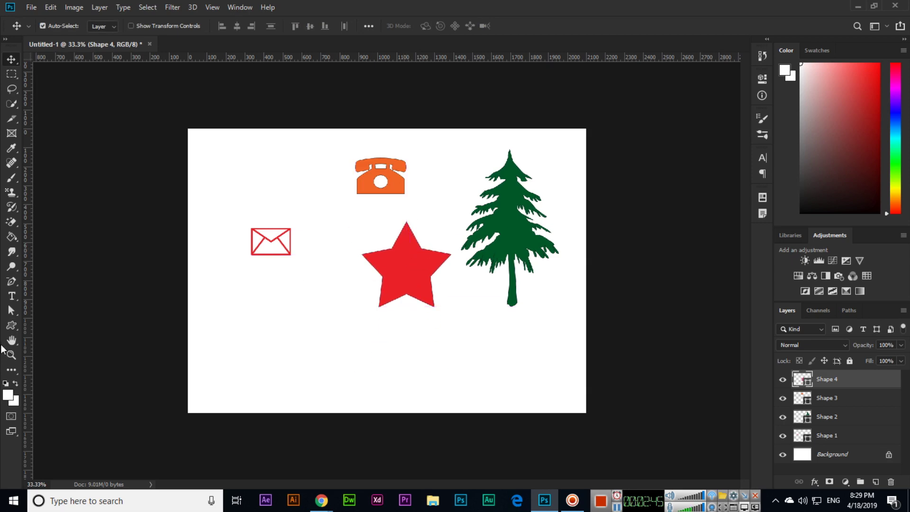
Choose the burst speech bubble shape and add a new layer for it
{"action": "left_click", "coordinate": [12, 325]}
{"action": "left_click", "coordinate": [439, 26]}
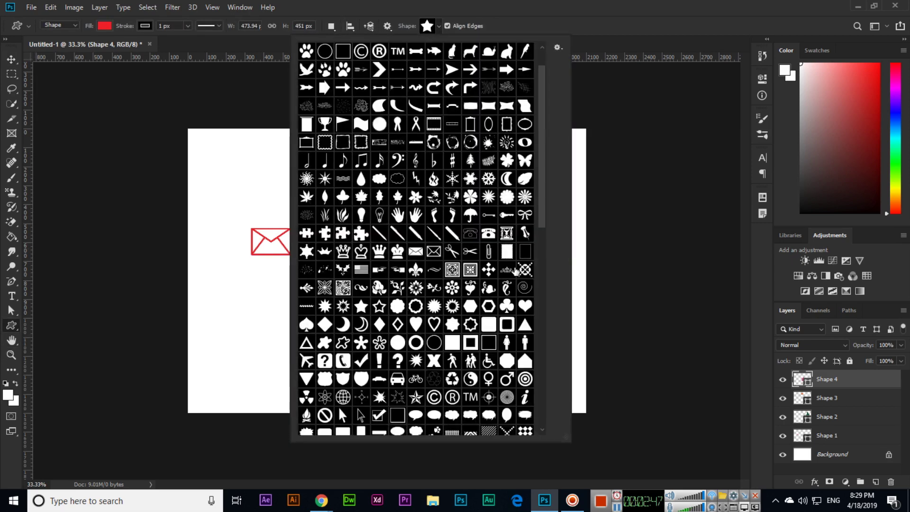
{"action": "scroll", "coordinate": [545, 238], "scroll_direction": "down", "scroll_amount": 3}
{"action": "scroll", "coordinate": [544, 238], "scroll_direction": "down", "scroll_amount": 5}
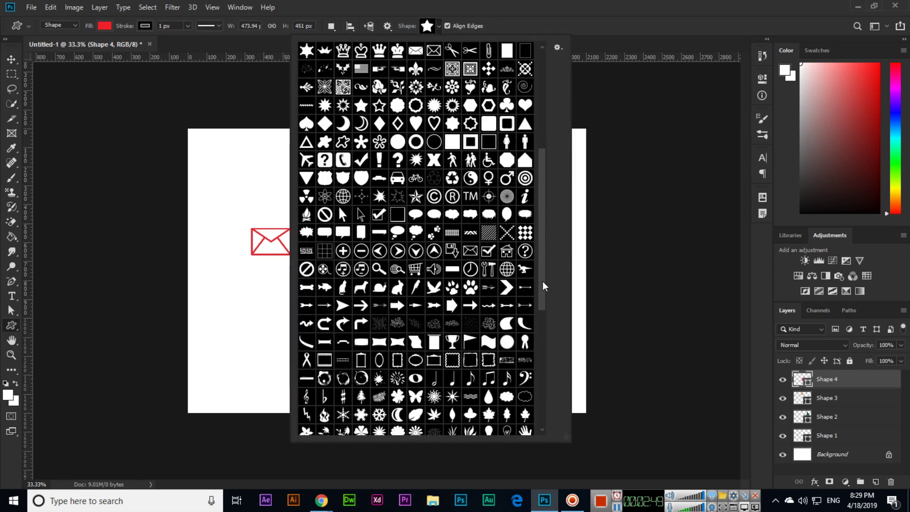
{"action": "left_click_drag", "start_coordinate": [545, 285], "coordinate": [543, 295]}
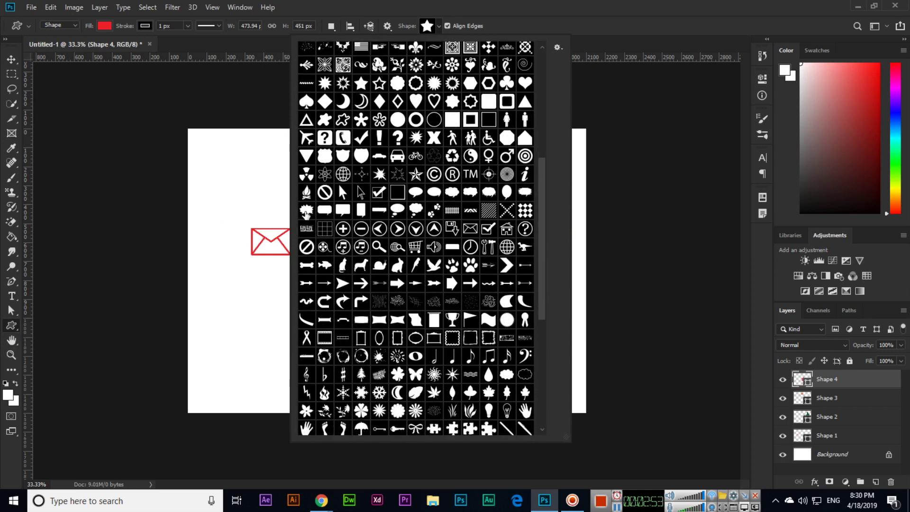
{"action": "left_click", "coordinate": [306, 211]}
{"action": "left_click", "coordinate": [615, 5]}
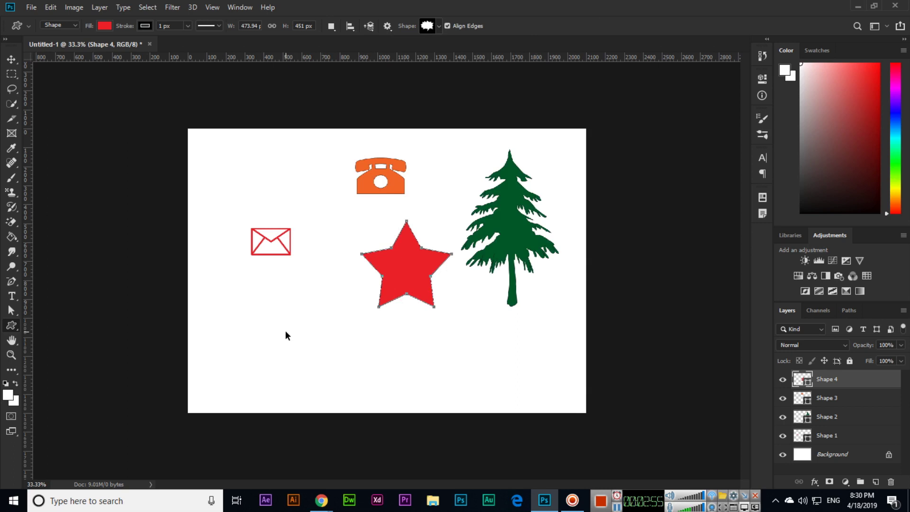
{"action": "key", "text": "ctrl+shift+n"}
{"action": "key", "text": "Return"}
Draw the speech bubble at lower left, fill it blue, and shift the tree down-right
{"action": "left_click_drag", "start_coordinate": [239, 311], "coordinate": [374, 401]}
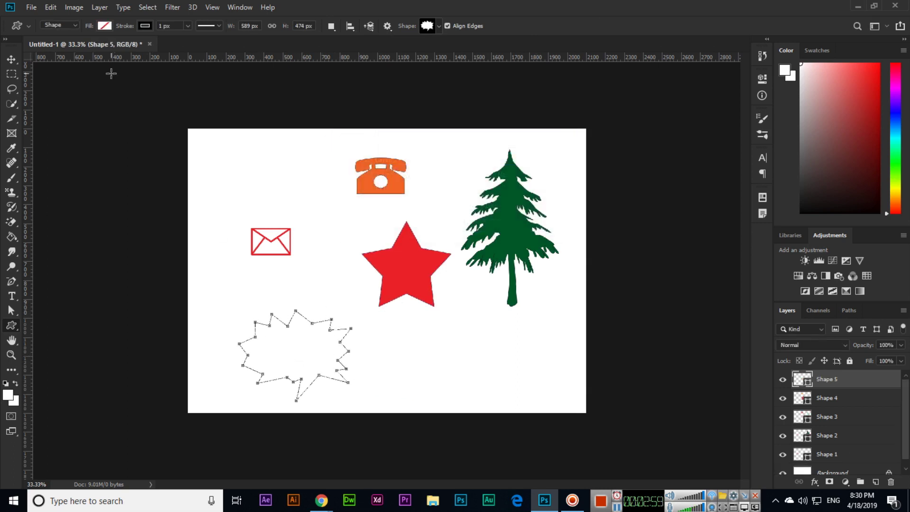
{"action": "left_click", "coordinate": [105, 26]}
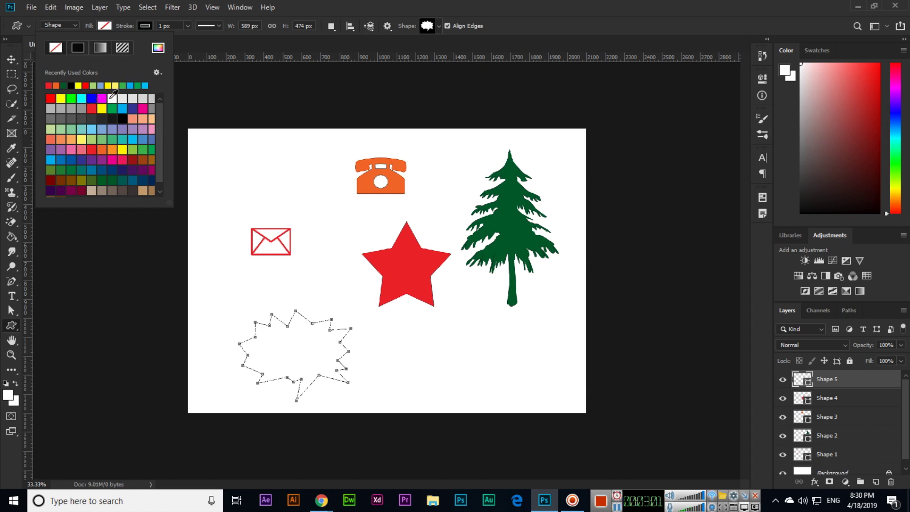
{"action": "left_click", "coordinate": [122, 109]}
{"action": "key", "text": "v"}
{"action": "left_click_drag", "start_coordinate": [300, 345], "coordinate": [281, 326]}
{"action": "left_click_drag", "start_coordinate": [531, 241], "coordinate": [541, 278]}
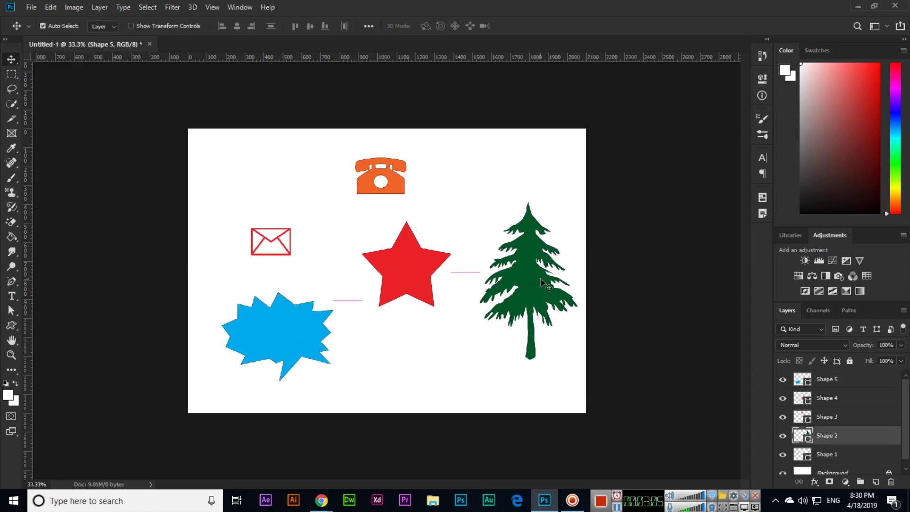